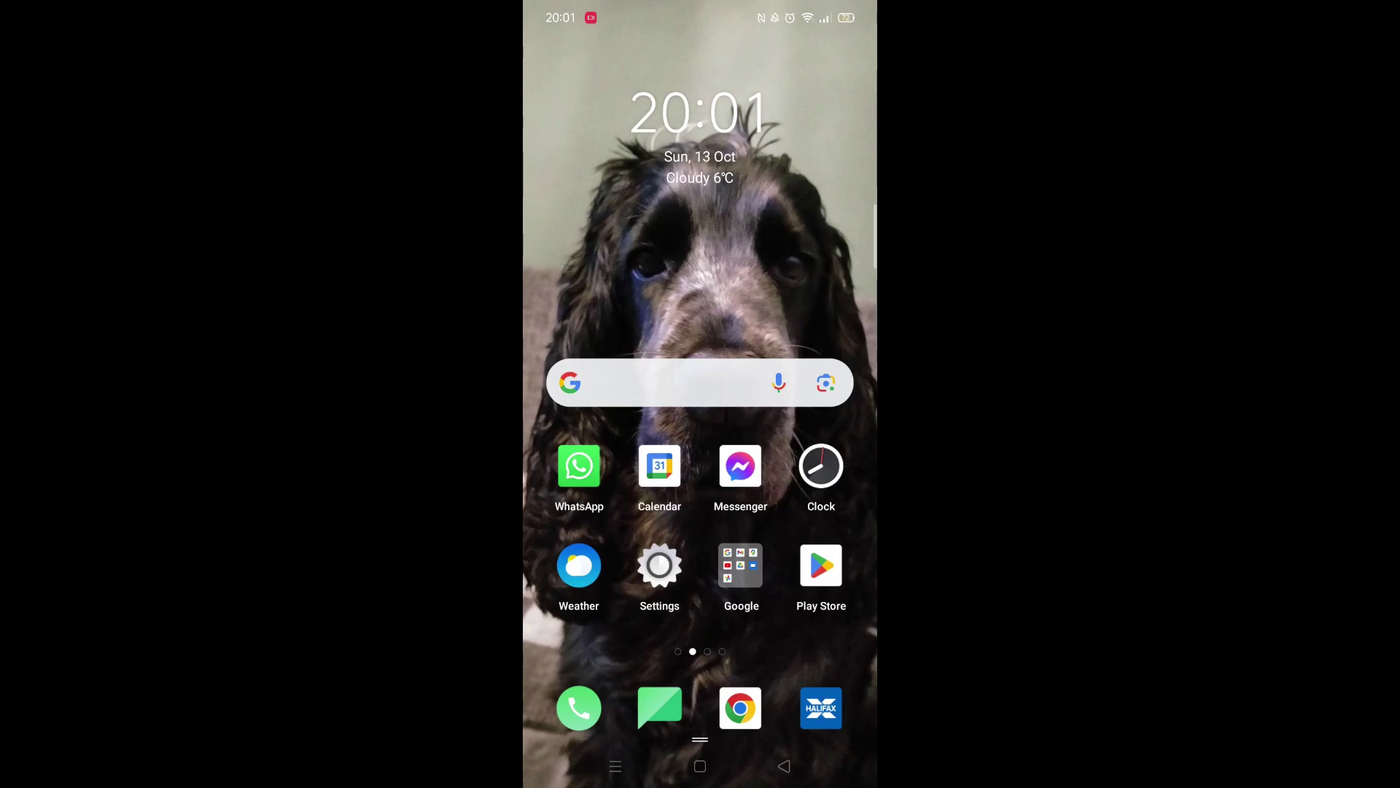
- Search the Play Store for "google gemini" using the search suggestion
left_click(820, 565)
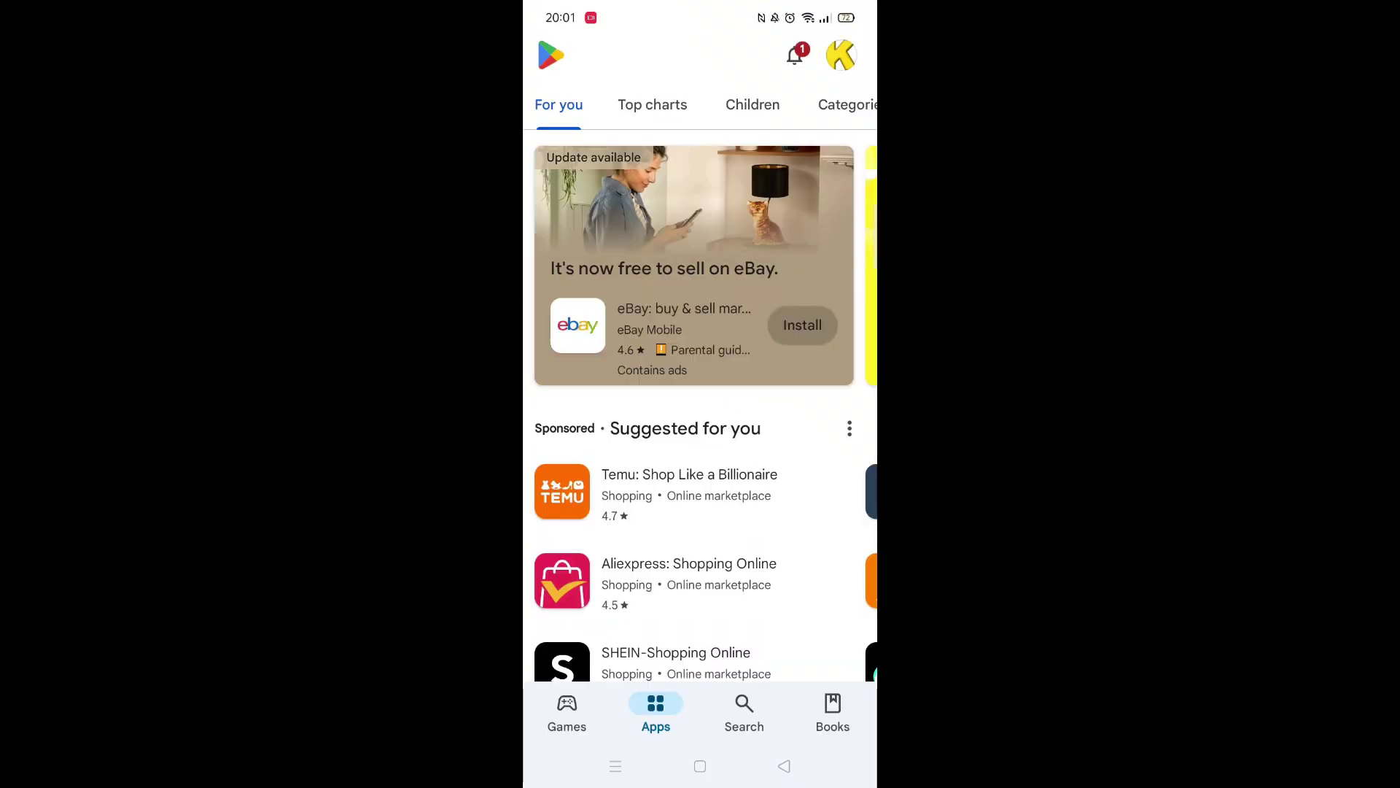
left_click(744, 711)
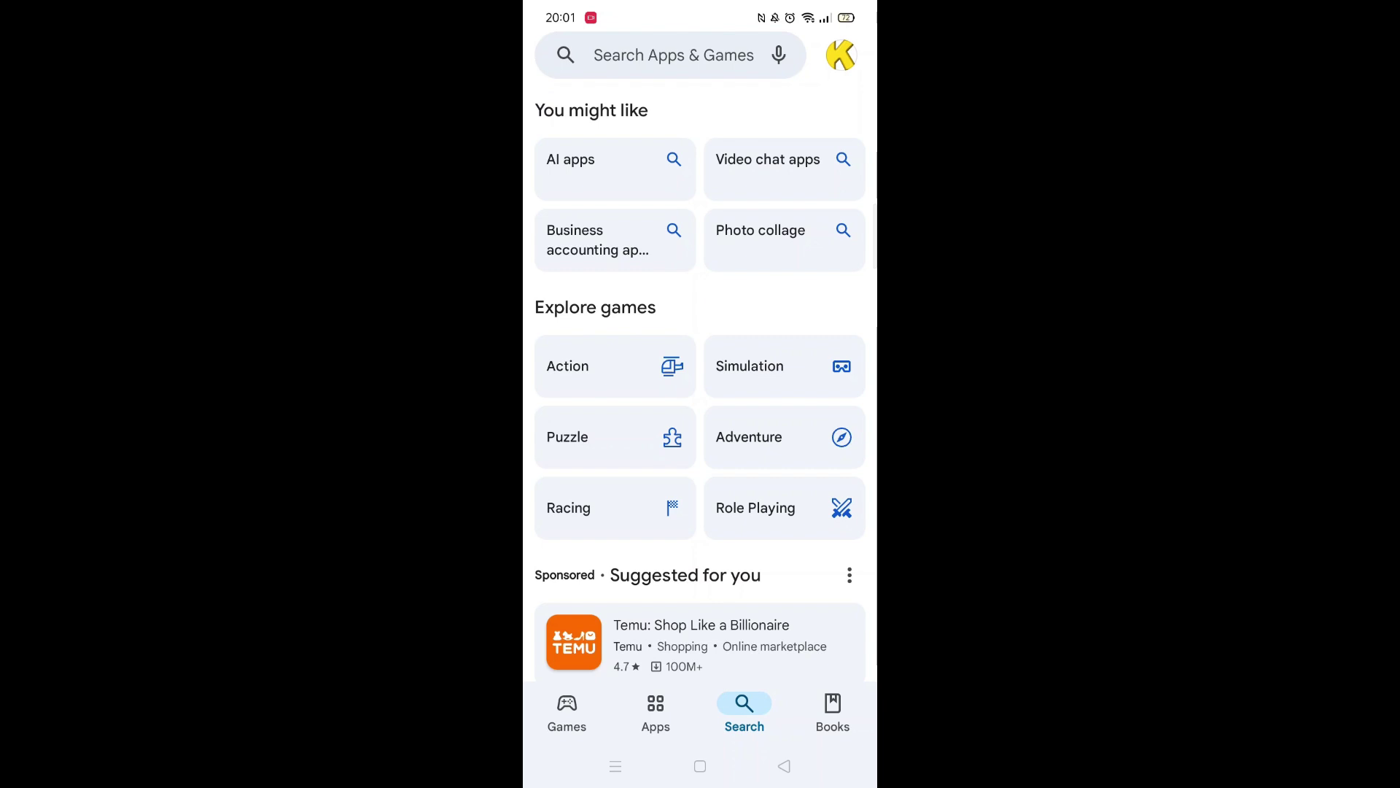
left_click(673, 56)
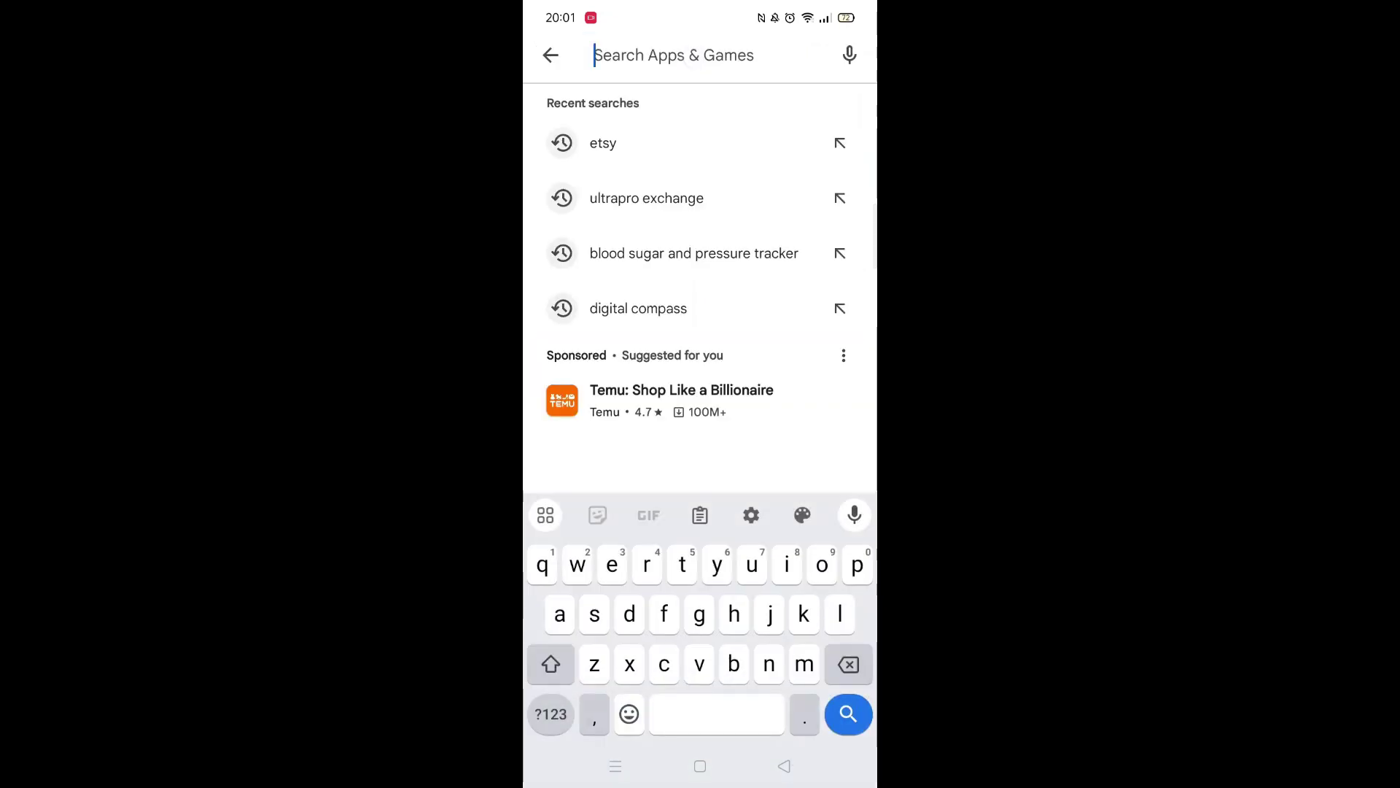
type("google")
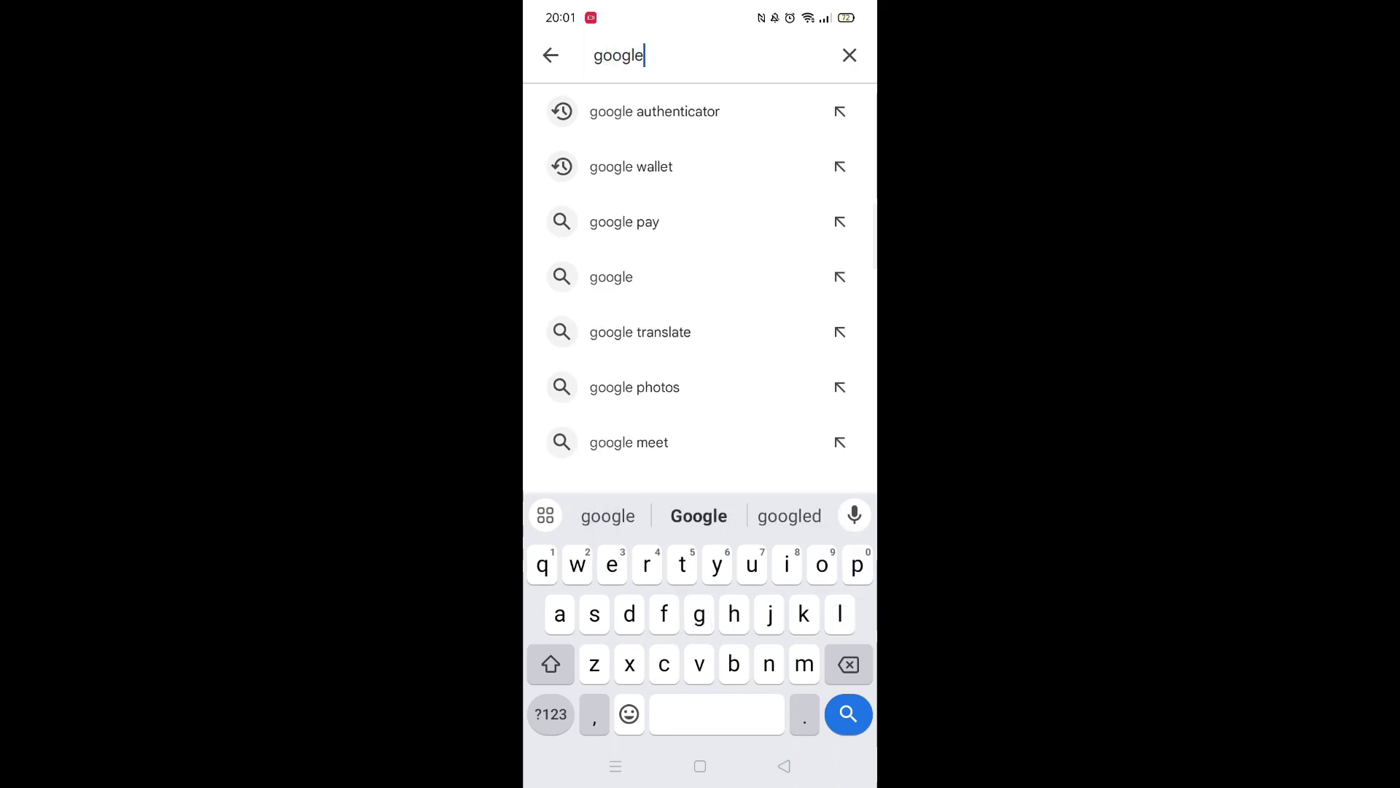
type(" ge")
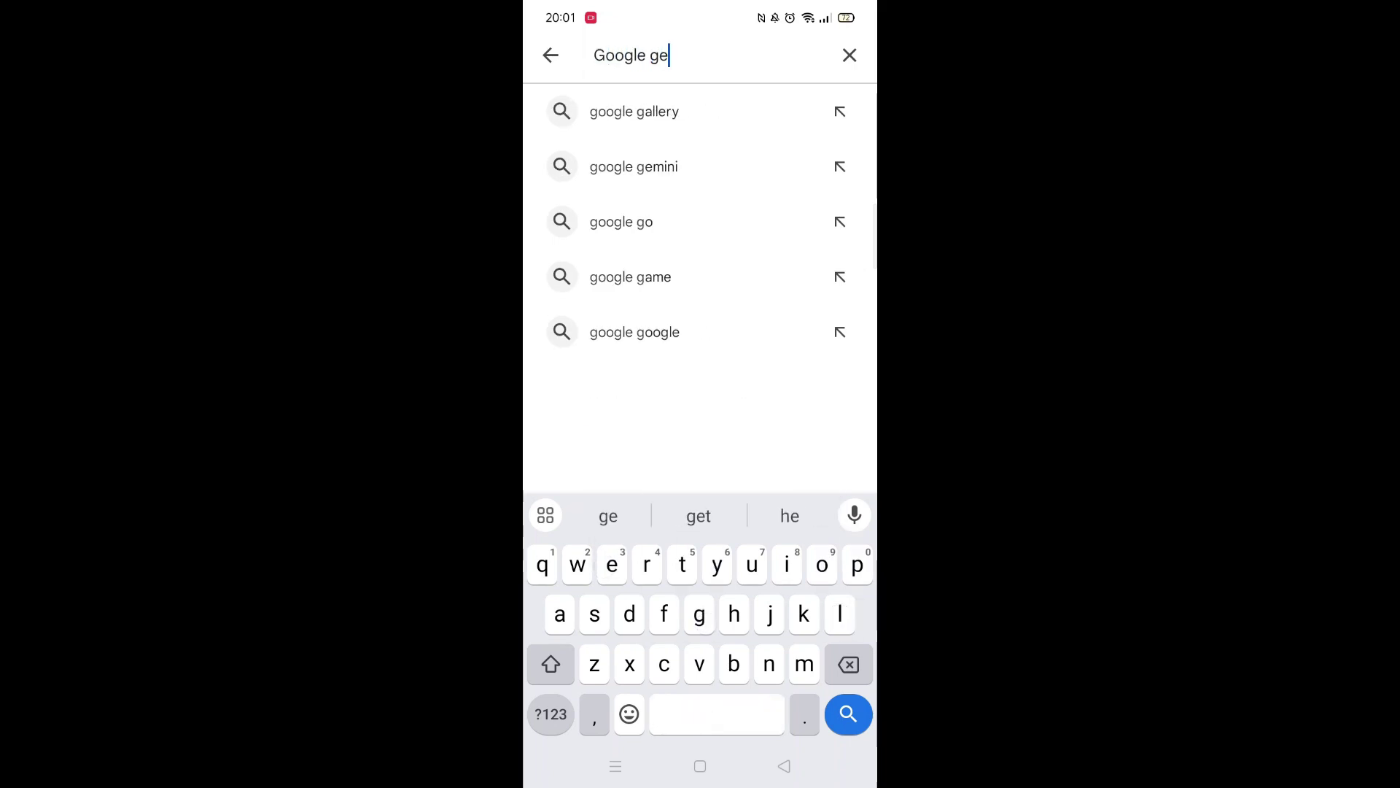
left_click(634, 111)
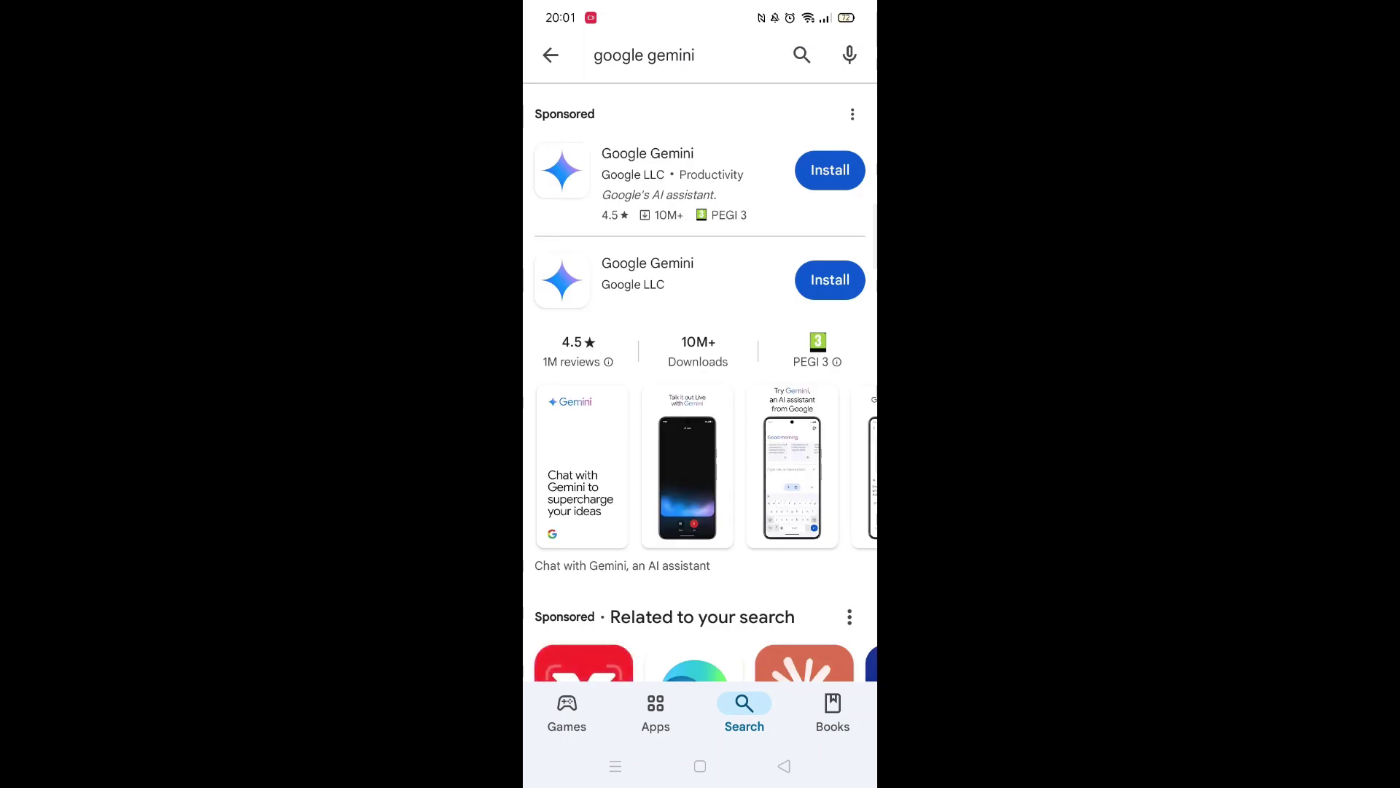
- Open the Google Gemini result's app details page
left_click(690, 275)
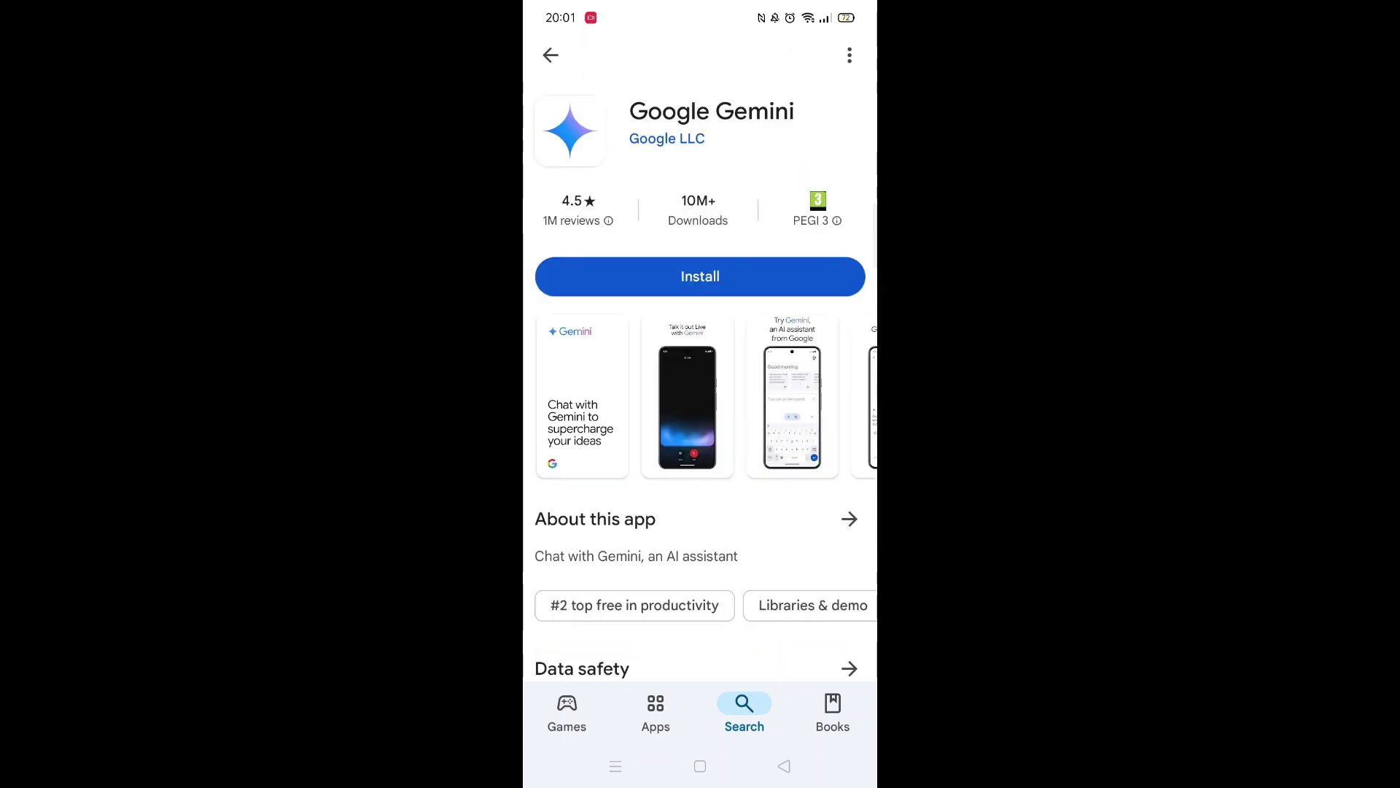
scroll(789, 415, "down", 15)
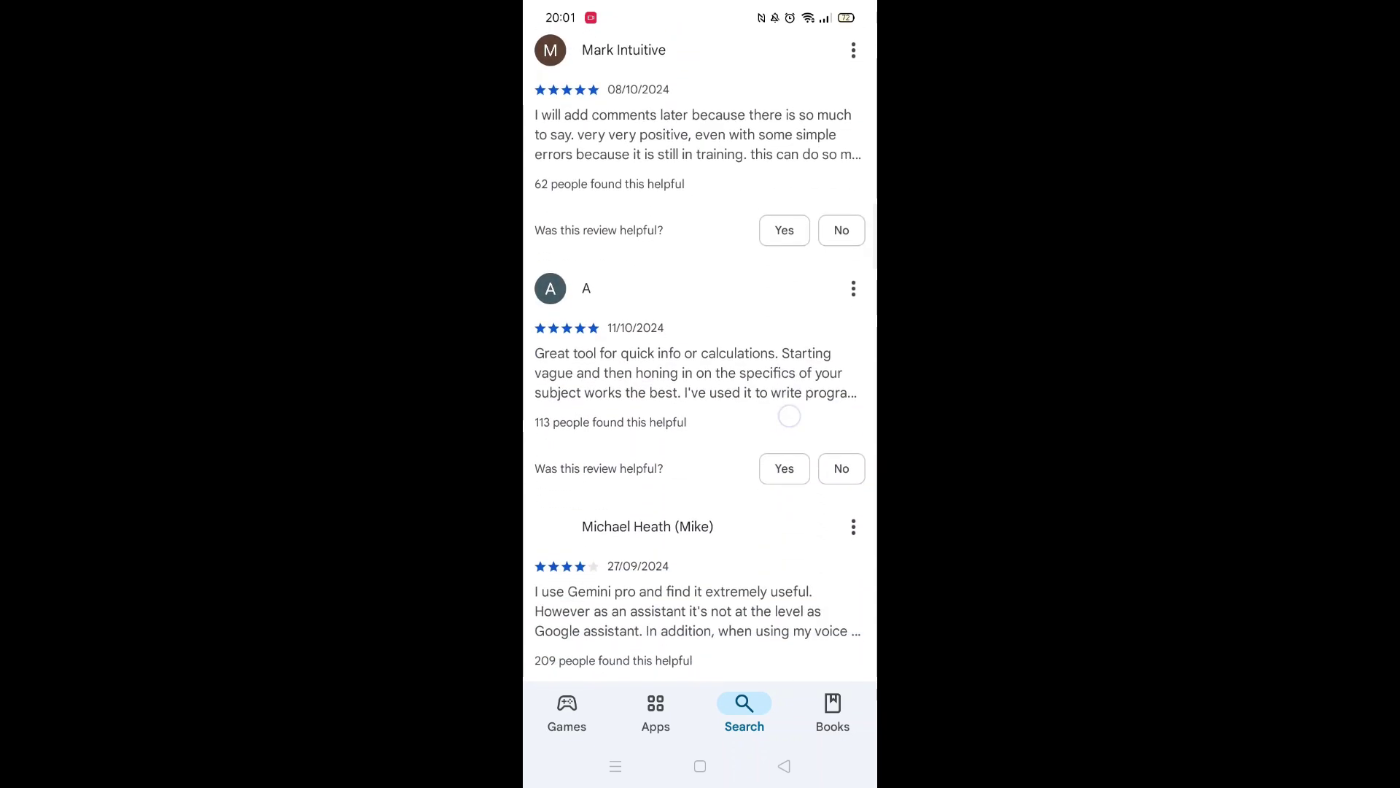
scroll(789, 415, "down", 5)
scroll(784, 522, "up", 3)
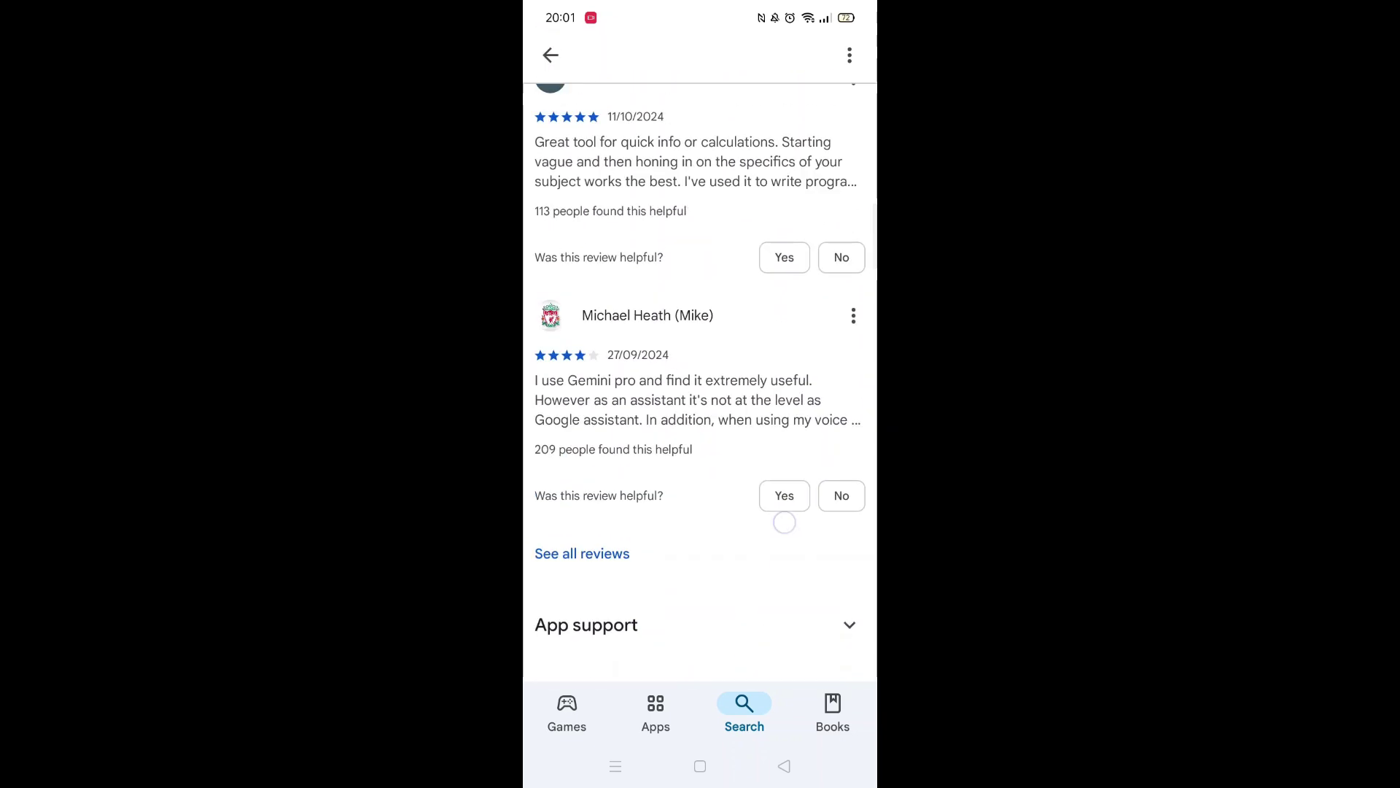
scroll(785, 522, "up", 5)
scroll(785, 522, "up", 5)
scroll(784, 522, "up", 5)
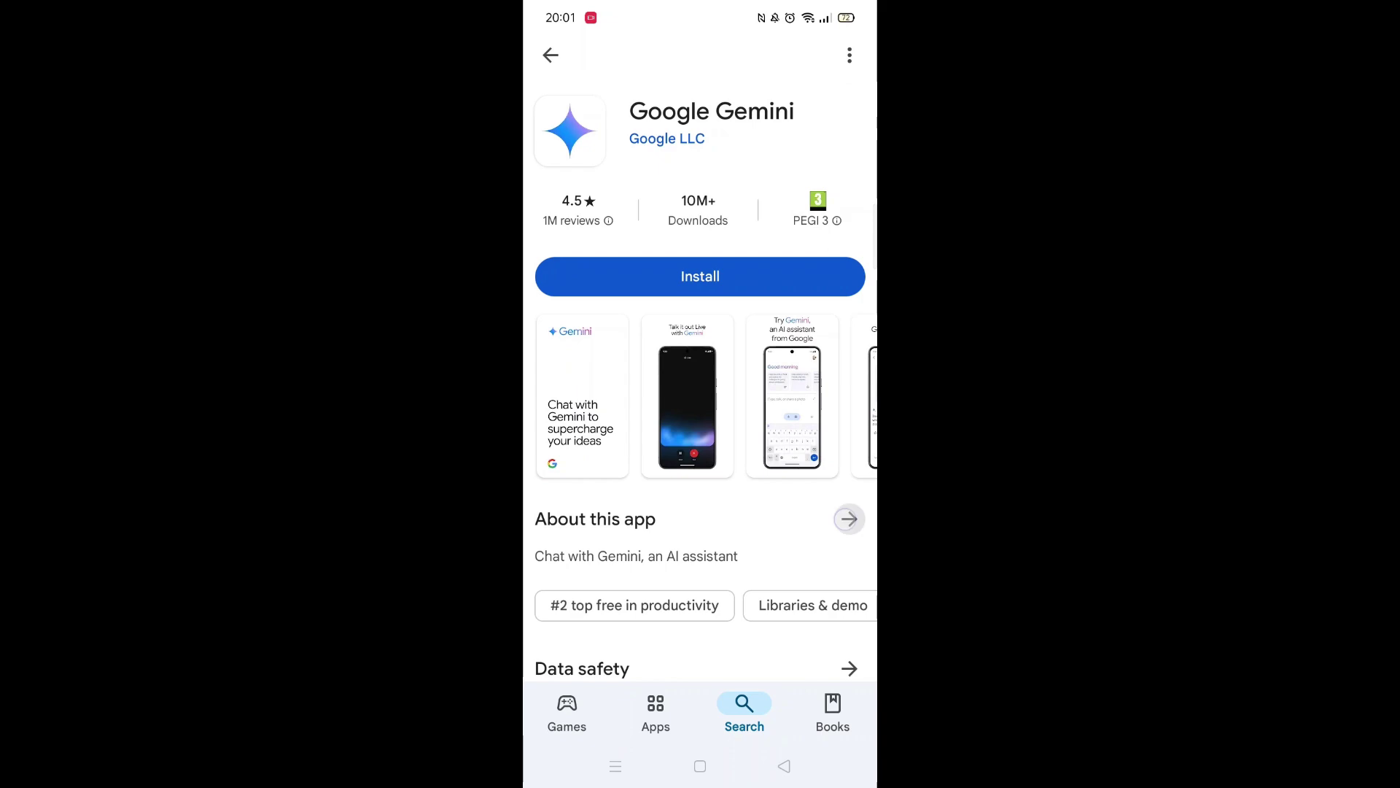
left_click(849, 519)
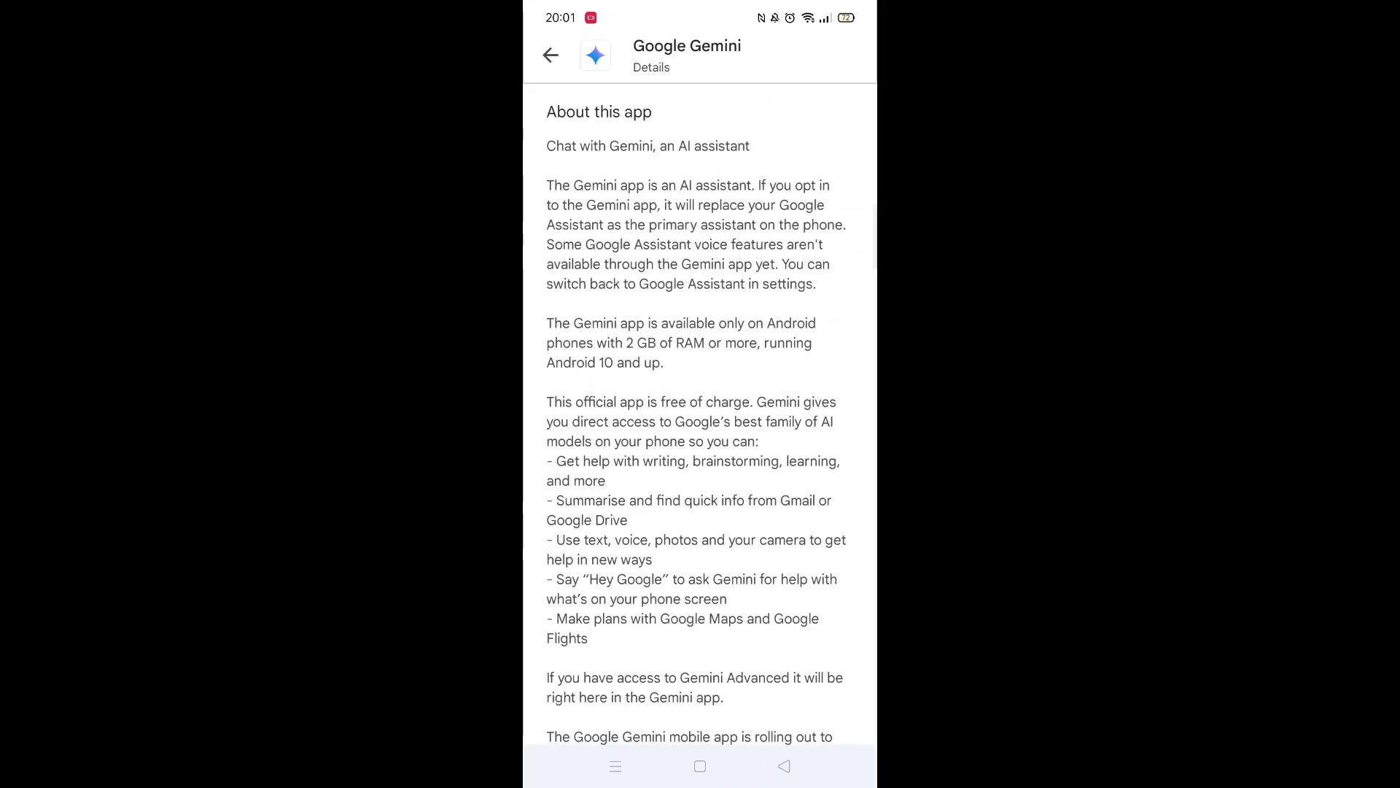
scroll(700, 416, "down", 10)
scroll(701, 416, "down", 5)
left_click(847, 448)
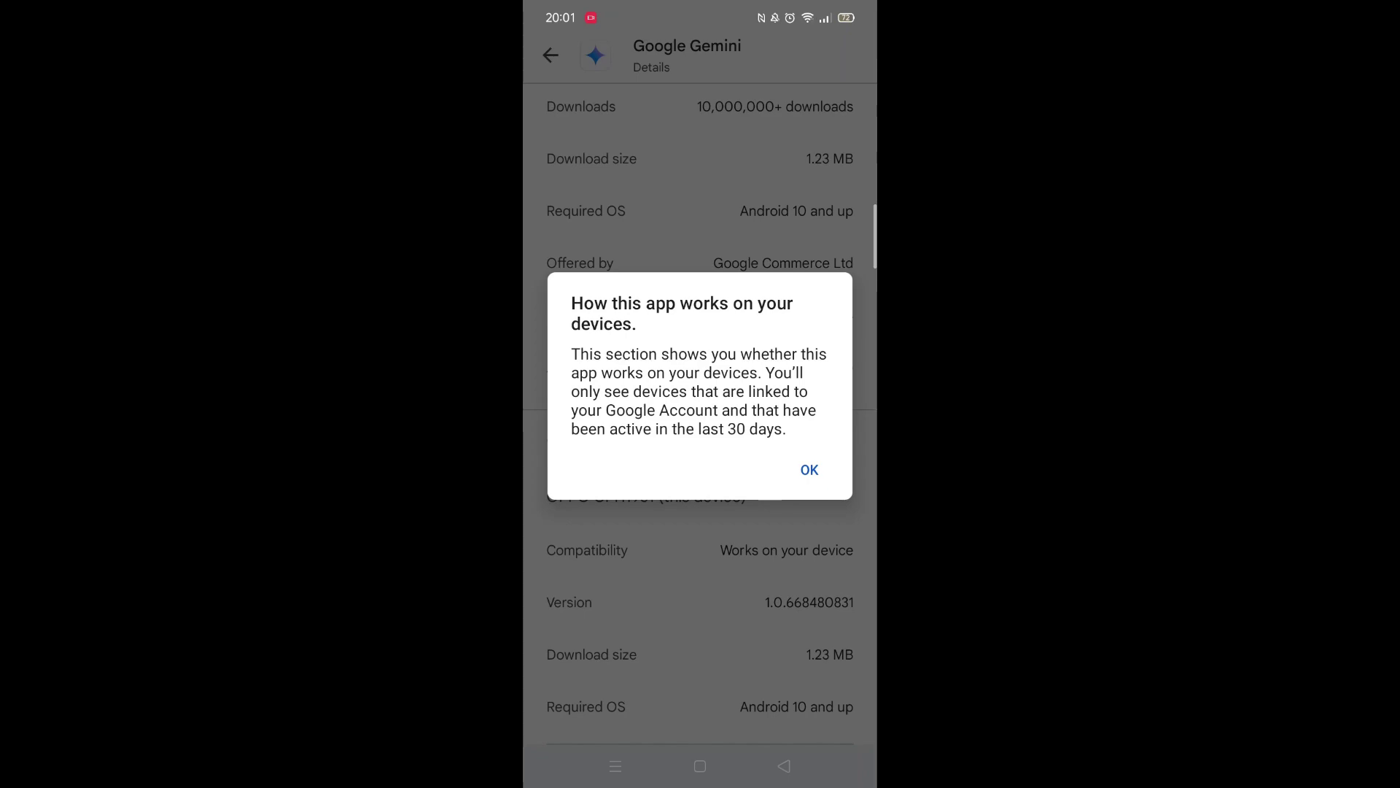
left_click(810, 469)
scroll(700, 416, "up", 5)
scroll(700, 416, "up", 5)
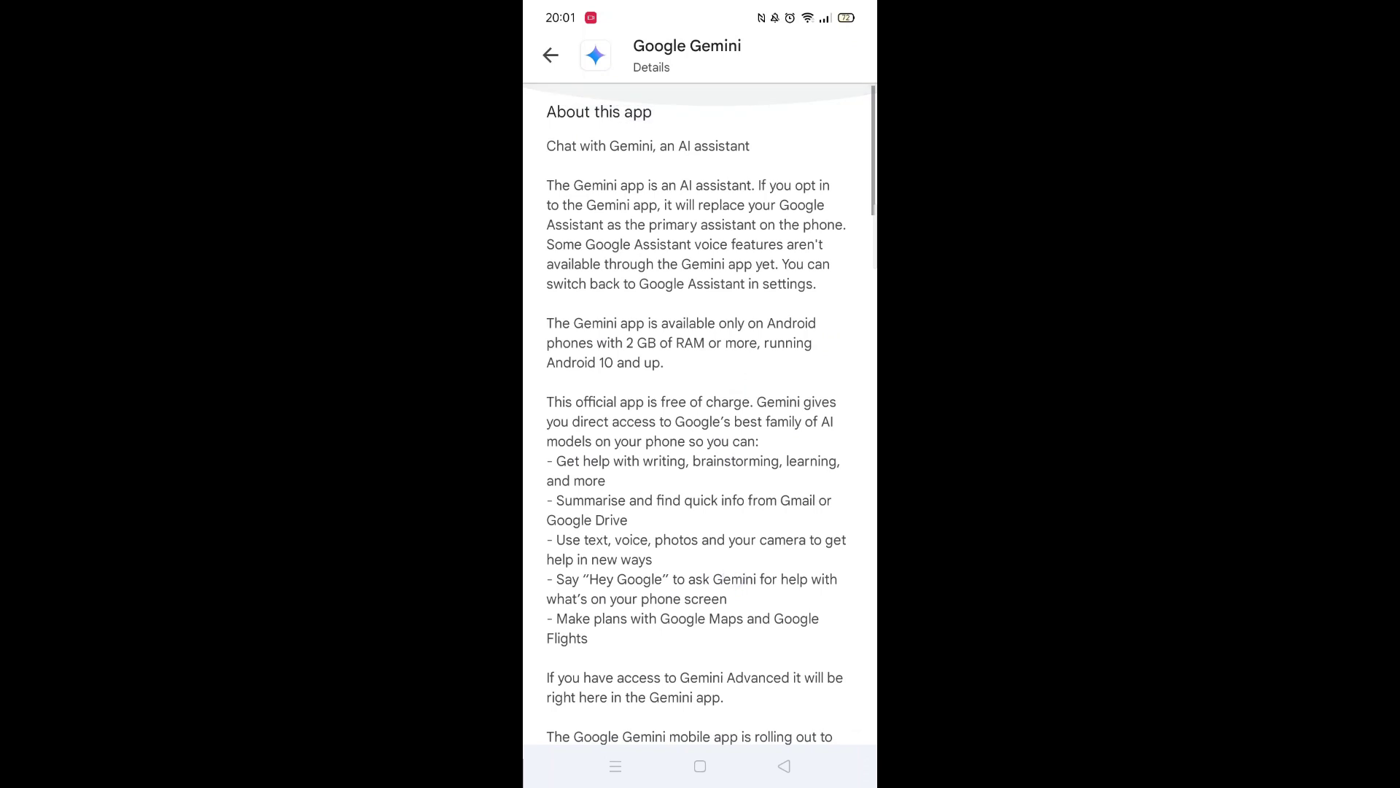
left_click(550, 54)
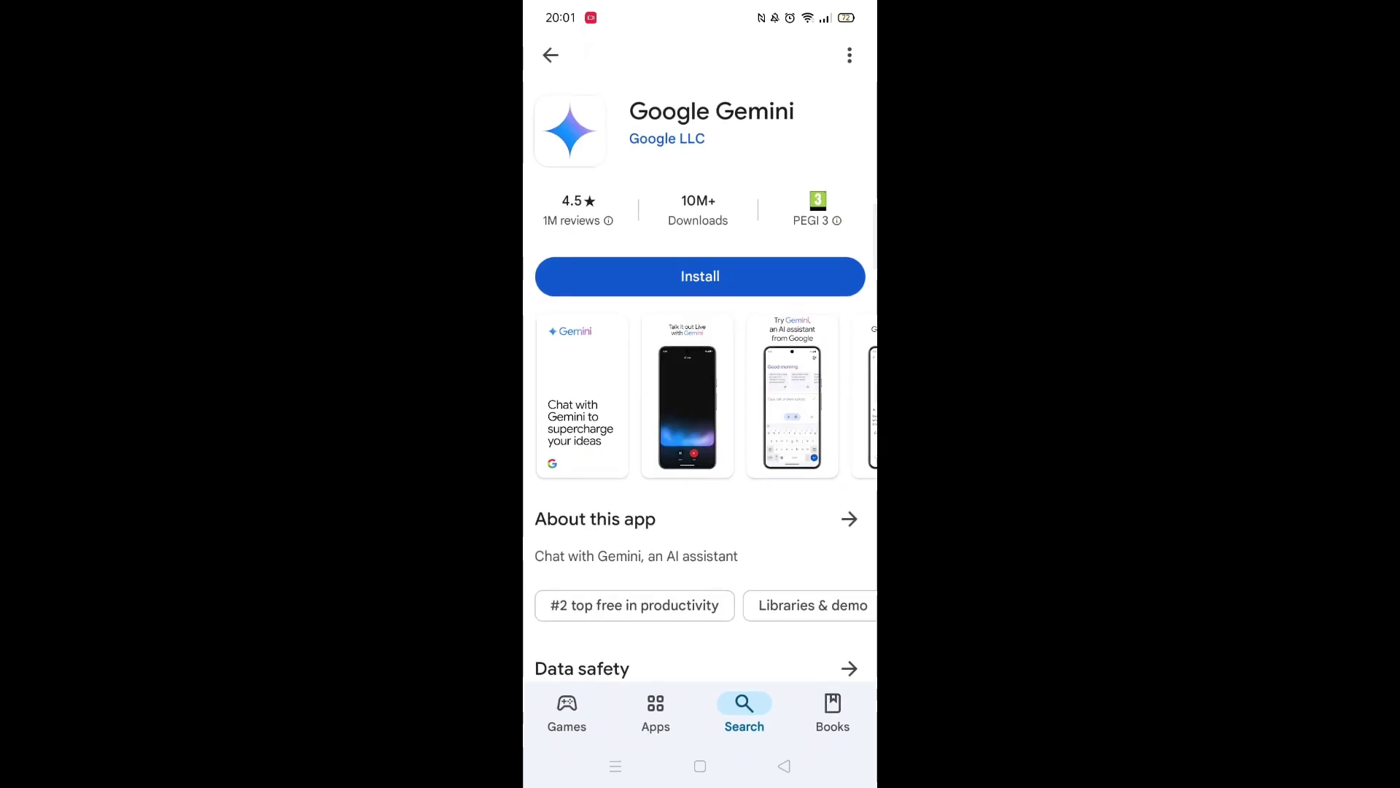
- Install Google Gemini from its Play Store listing
left_click(700, 276)
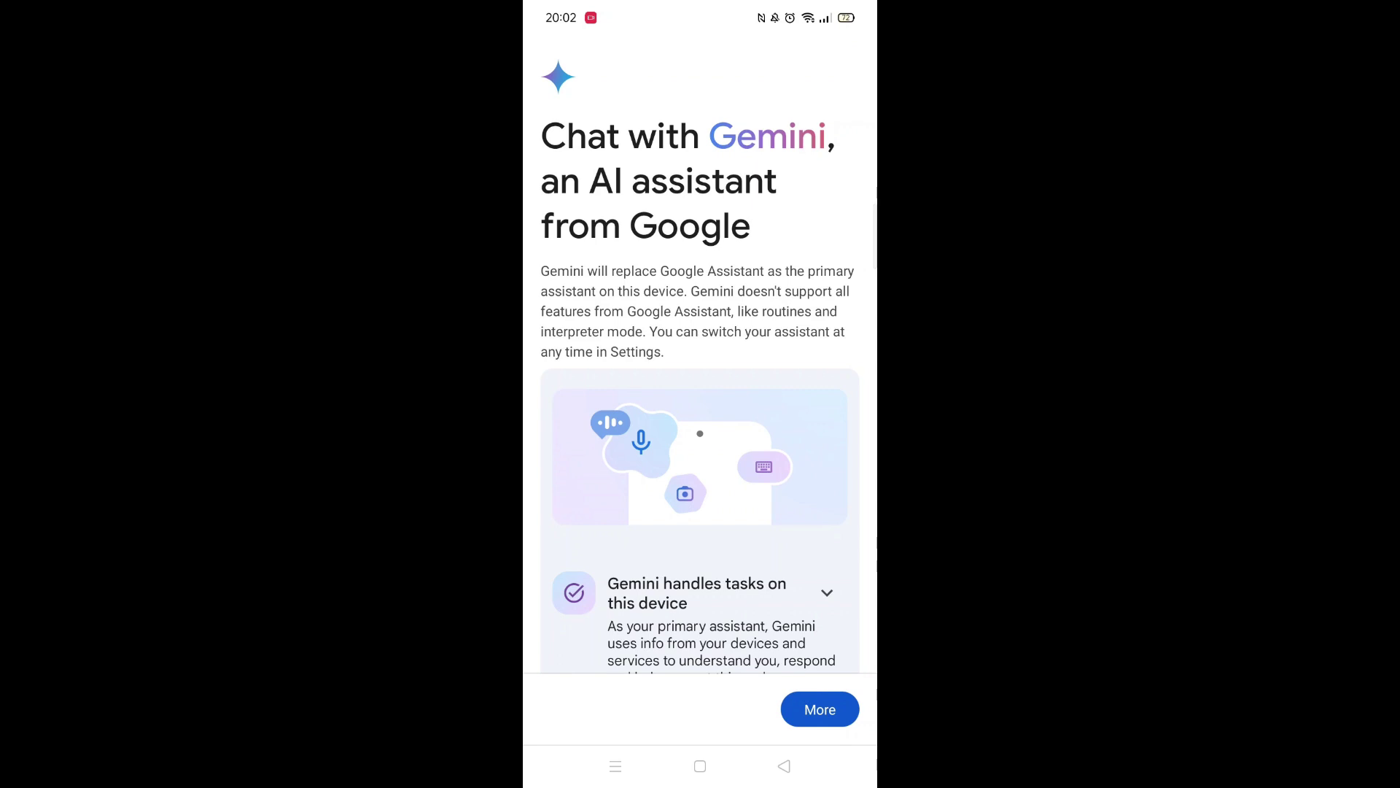
- Scroll Gemini's welcome screen to the end, where Continue and Not now appear
left_click(820, 709)
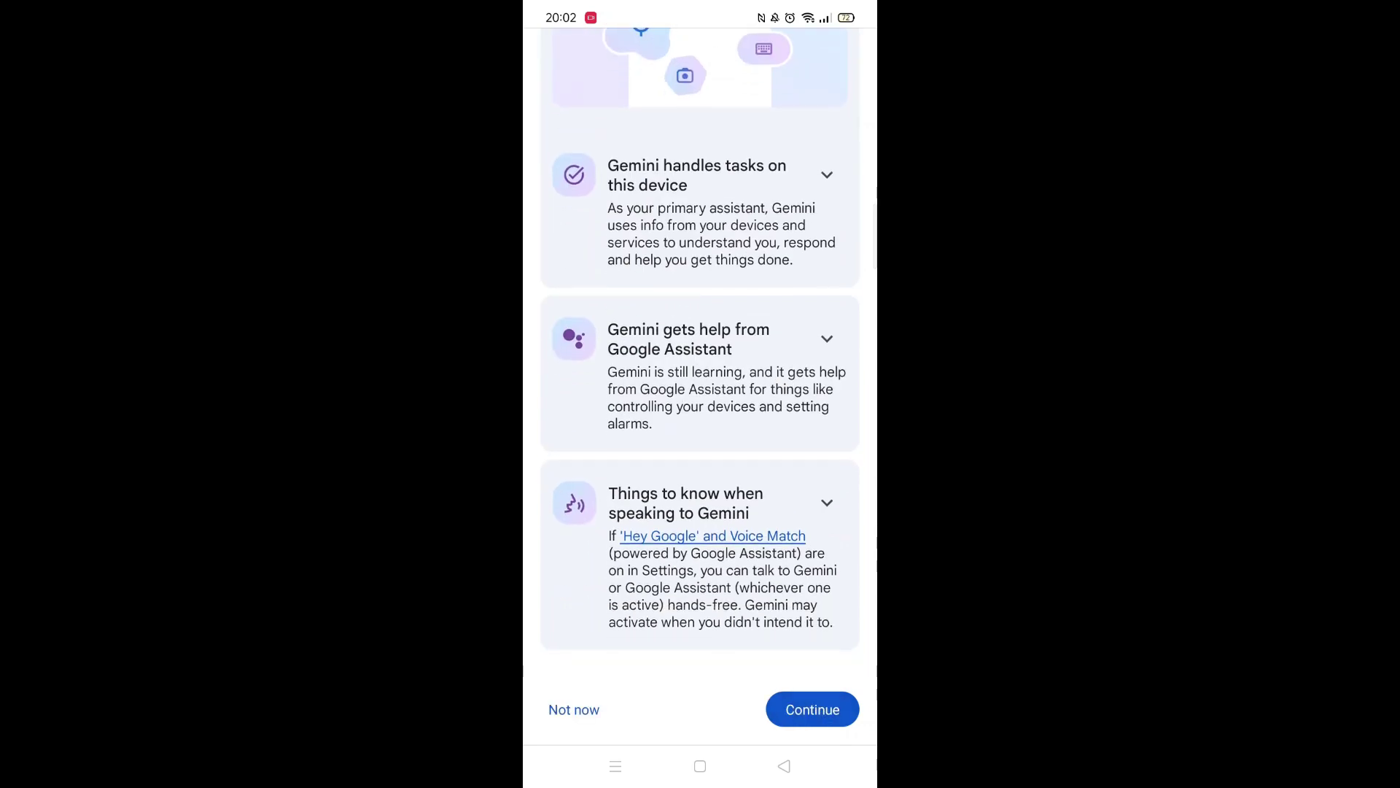